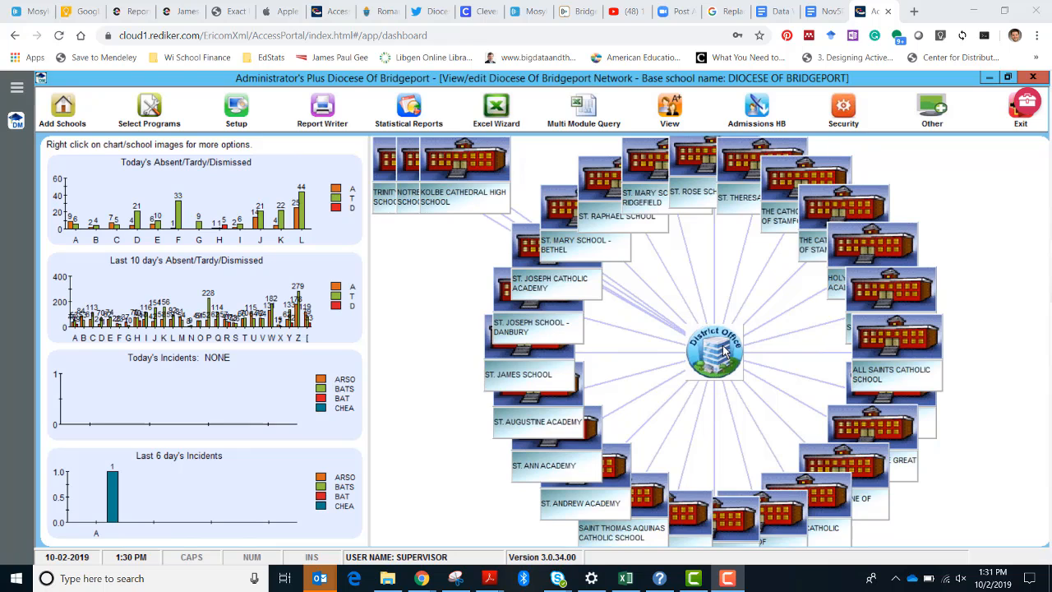
Open the District Office's Clever Export specifications and send the data to Clever now, confirming the transfer.
right_click(724, 351)
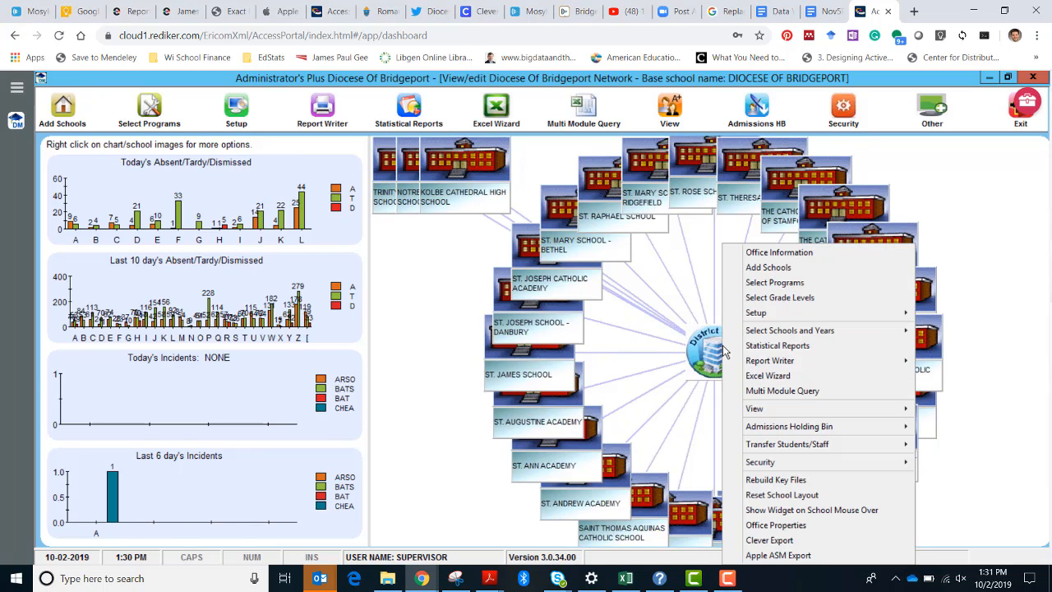
left_click(763, 541)
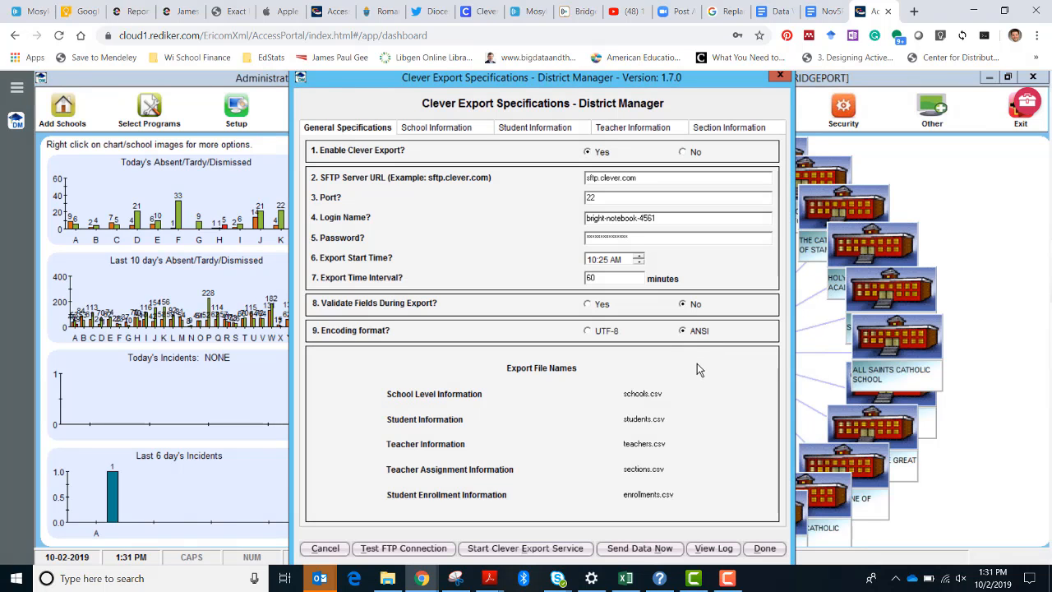
left_click(640, 548)
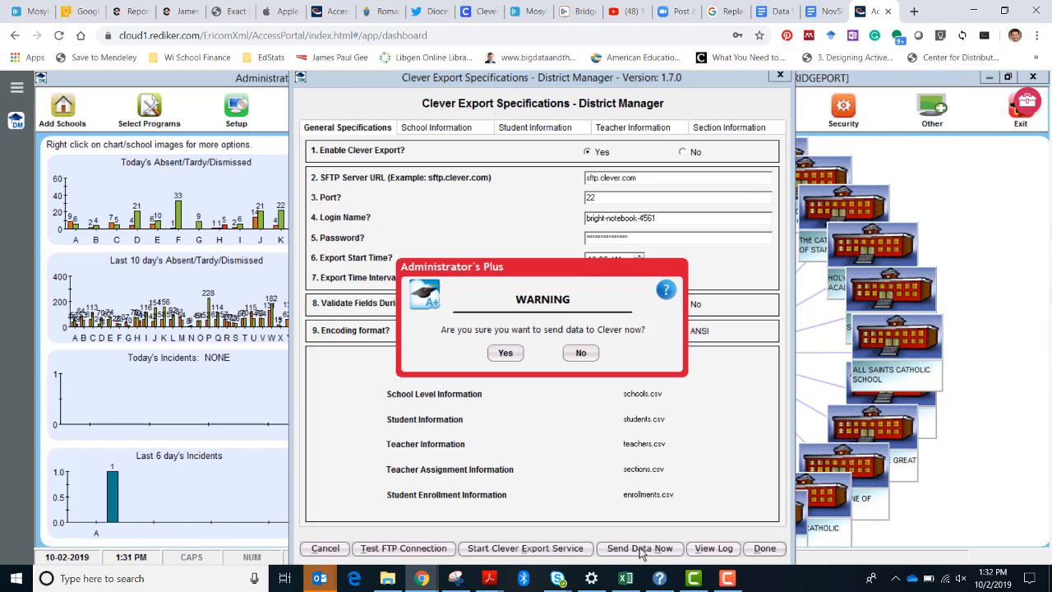
left_click(513, 360)
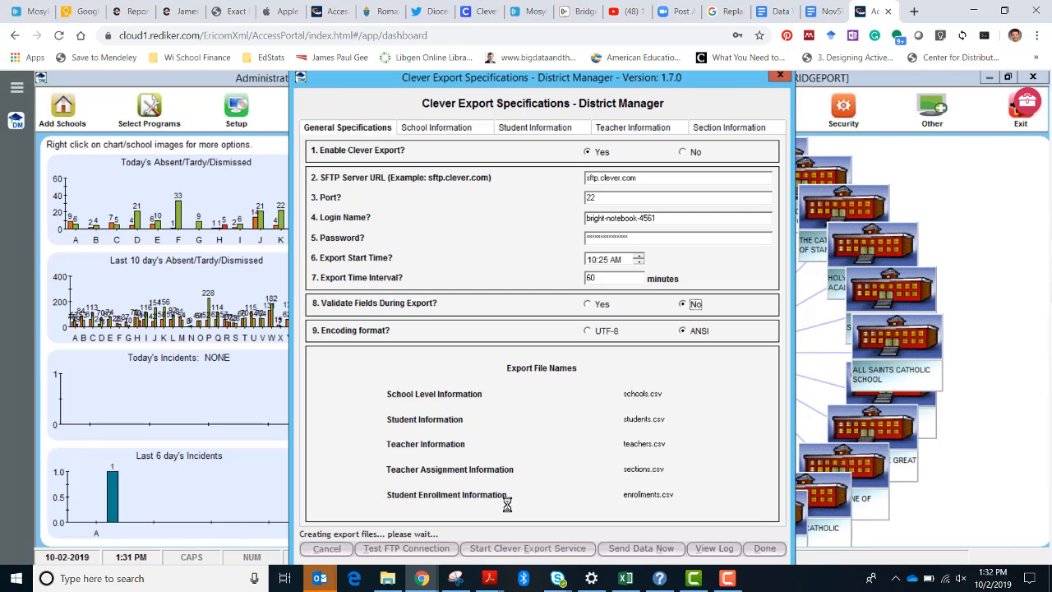
Open clever.com in a new browser tab and log in as District admin with the saved credentials.
key("ctrl+t")
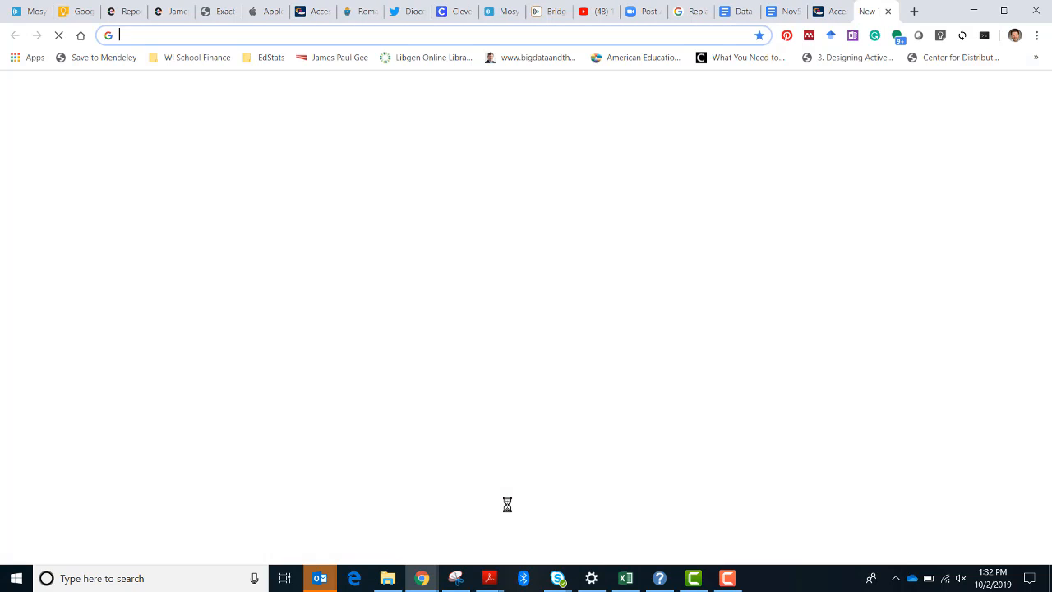
type("clever")
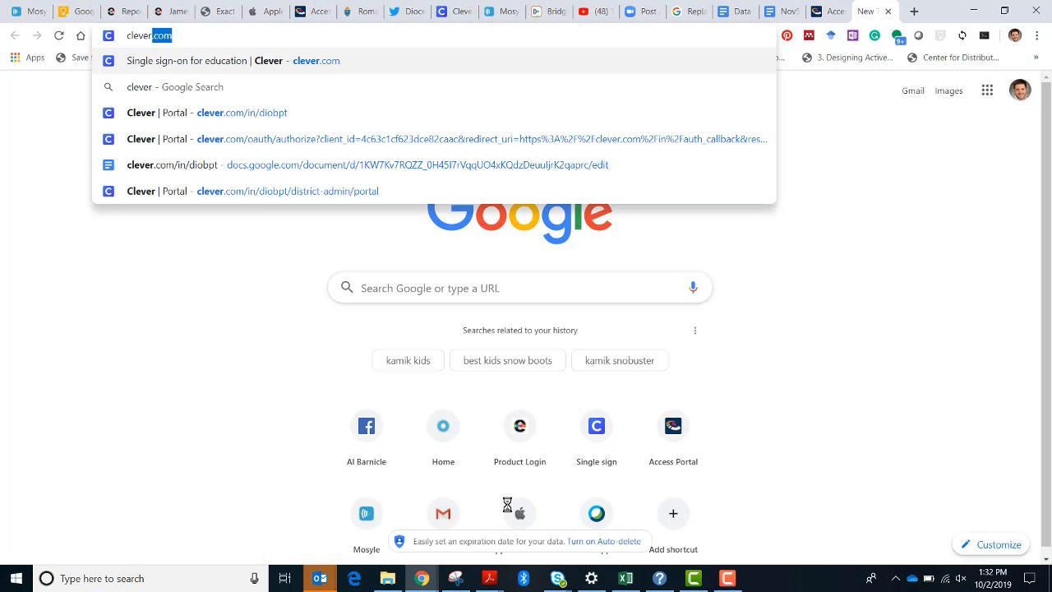
key("Return")
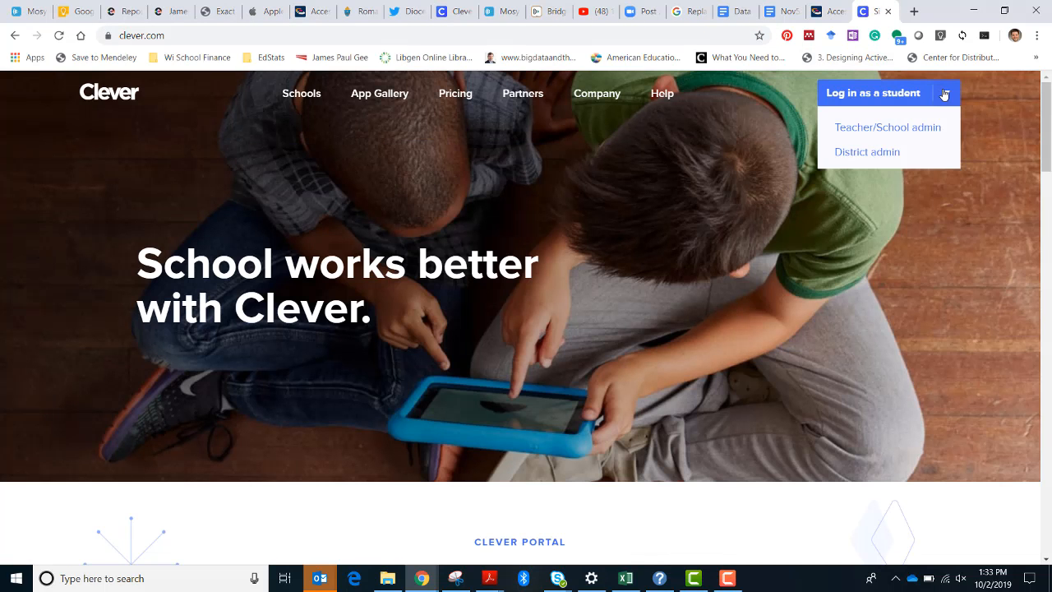
mouse_move(947, 93)
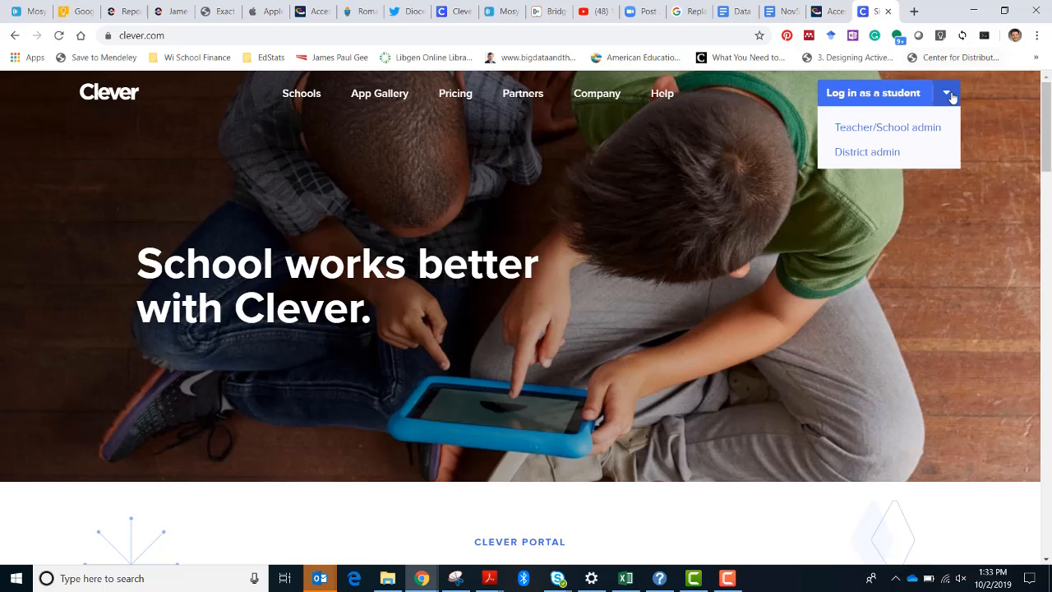
left_click(885, 157)
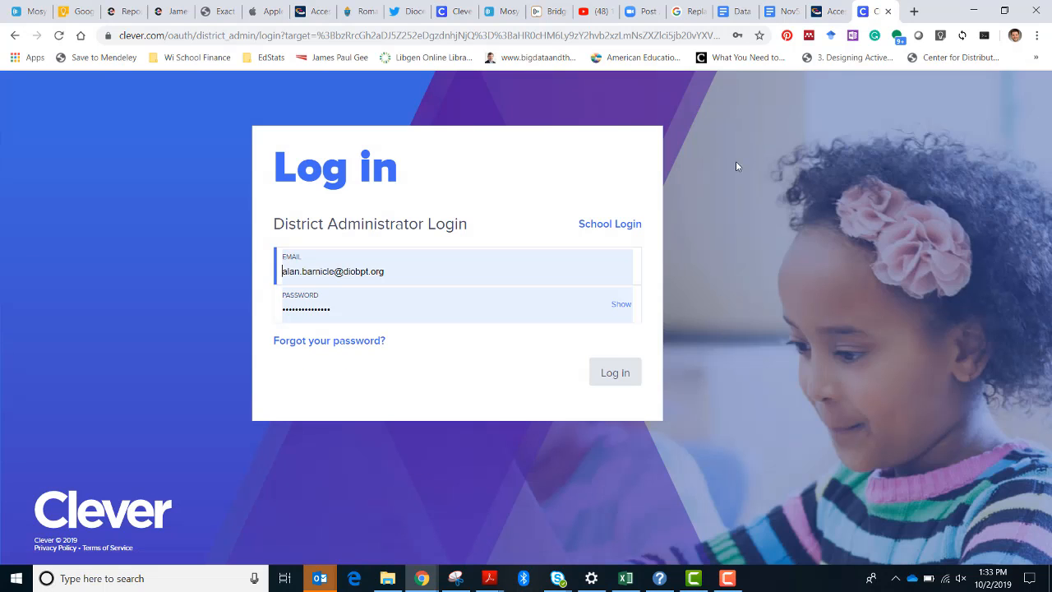
left_click(616, 374)
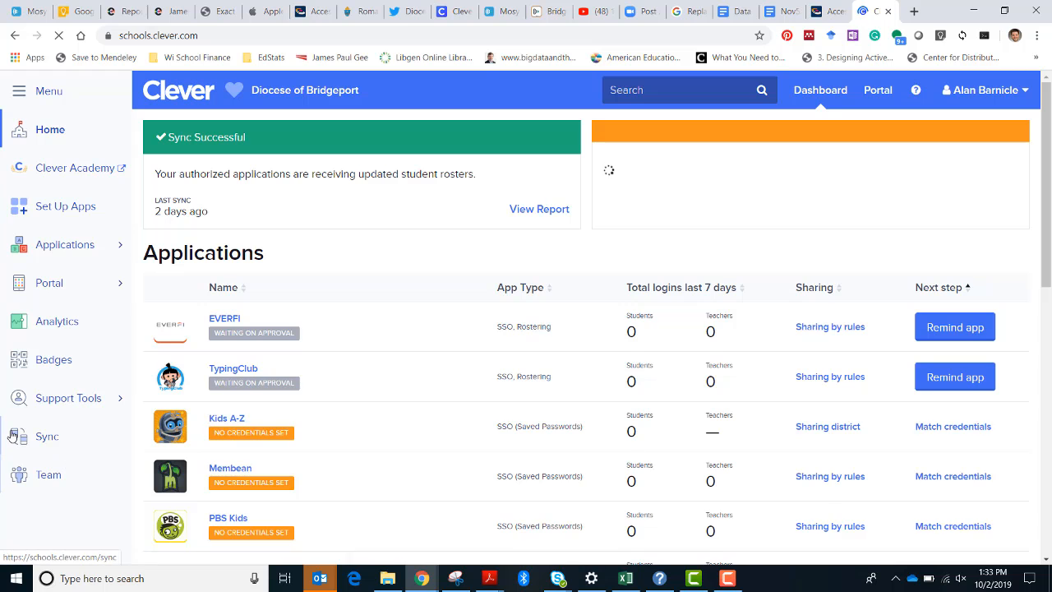
Open Clever's Sync page and check when the last sync took place.
left_click(12, 436)
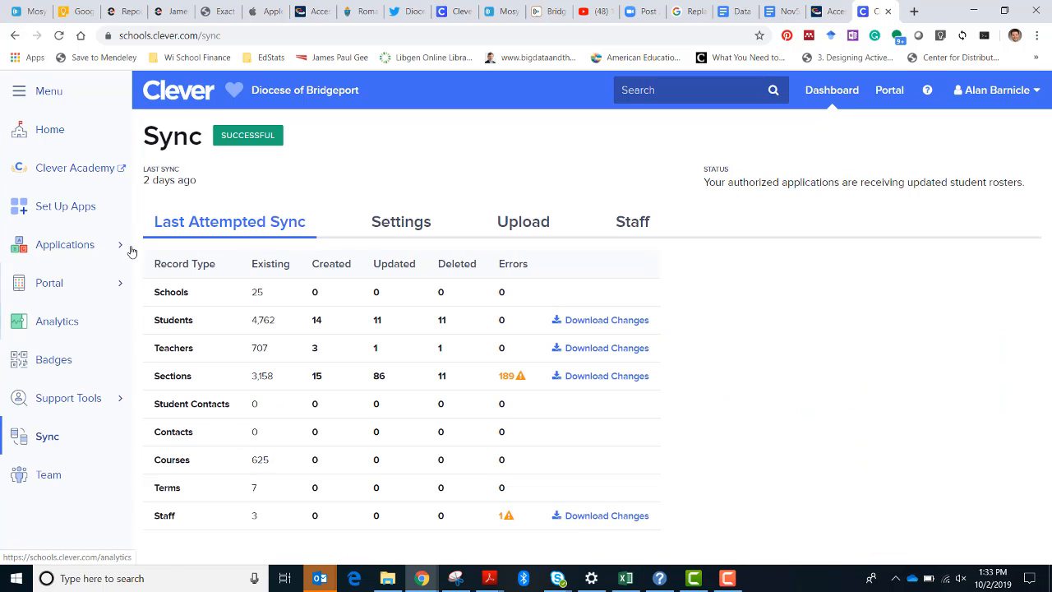
left_click_drag(143, 171, 197, 180)
double_click(198, 181)
double_click(202, 181)
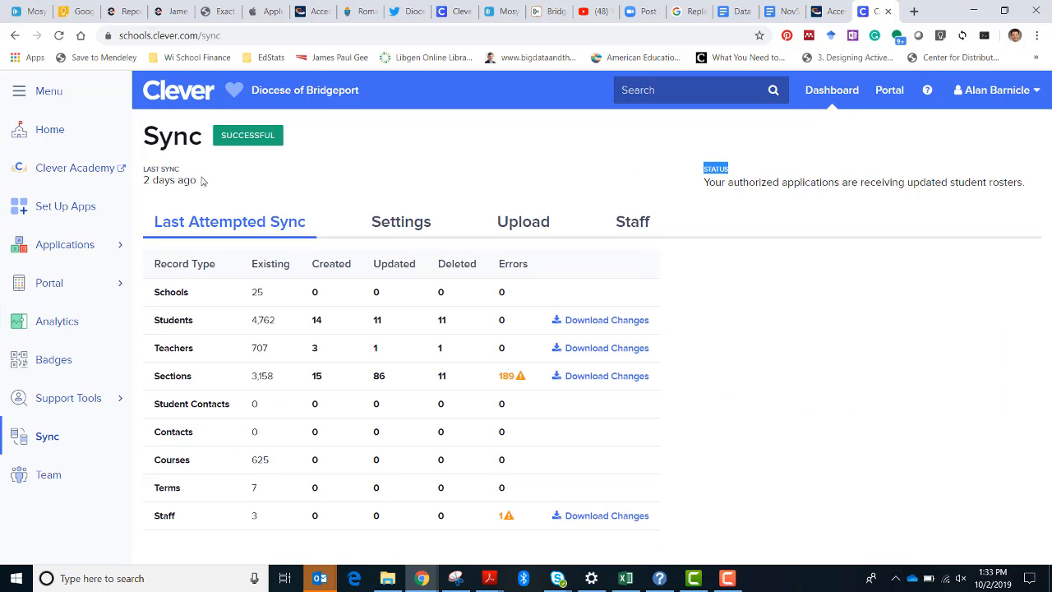
left_click(202, 181)
Open edmentum.com/product-login in a new browser tab and go to the Edmentum Exact Path login.
key("ctrl+t")
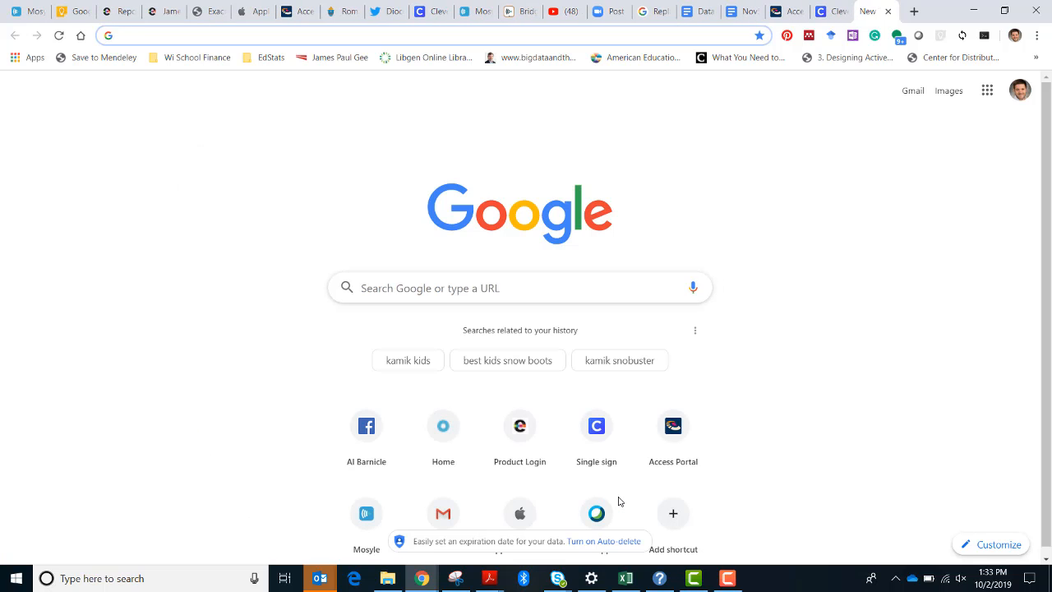
type("edmentum.com/product-login")
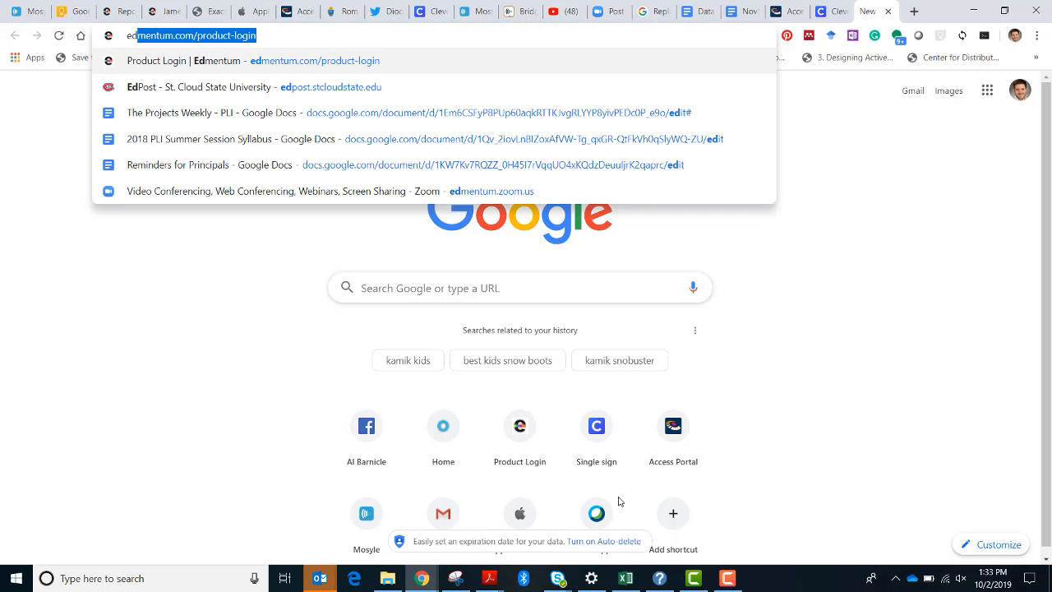
key("Return")
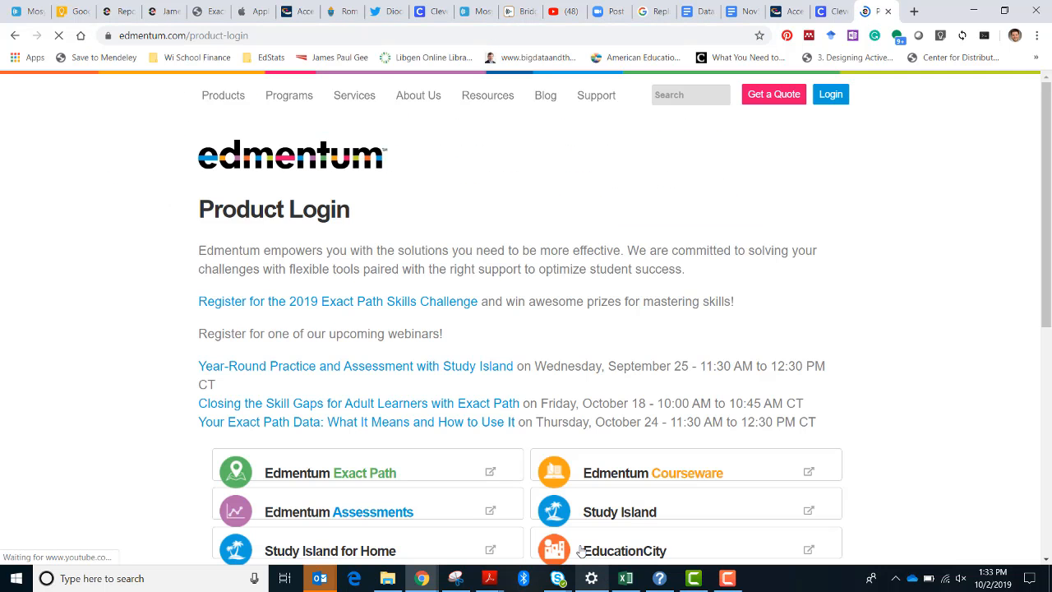
left_click(371, 466)
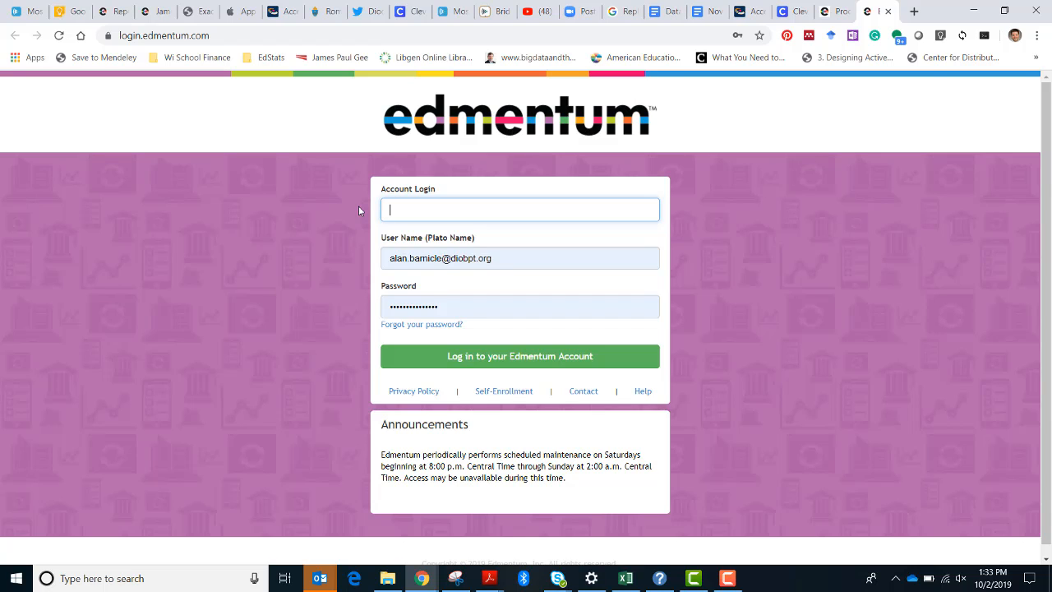
Fill in the saved account login and log in to Edmentum with the prefilled user name and password.
type("DOB")
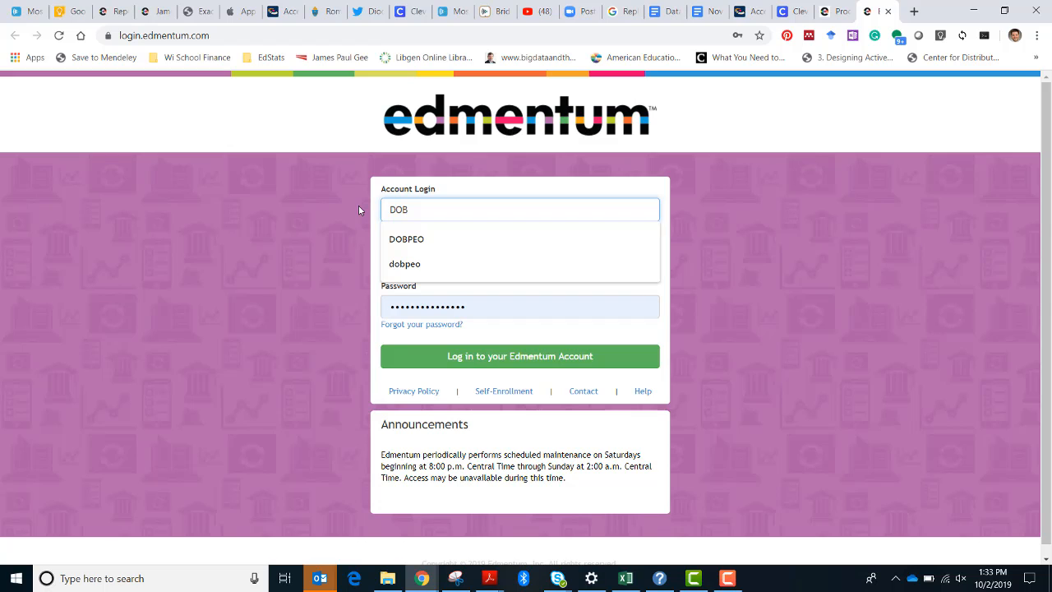
key("Down")
key("Return")
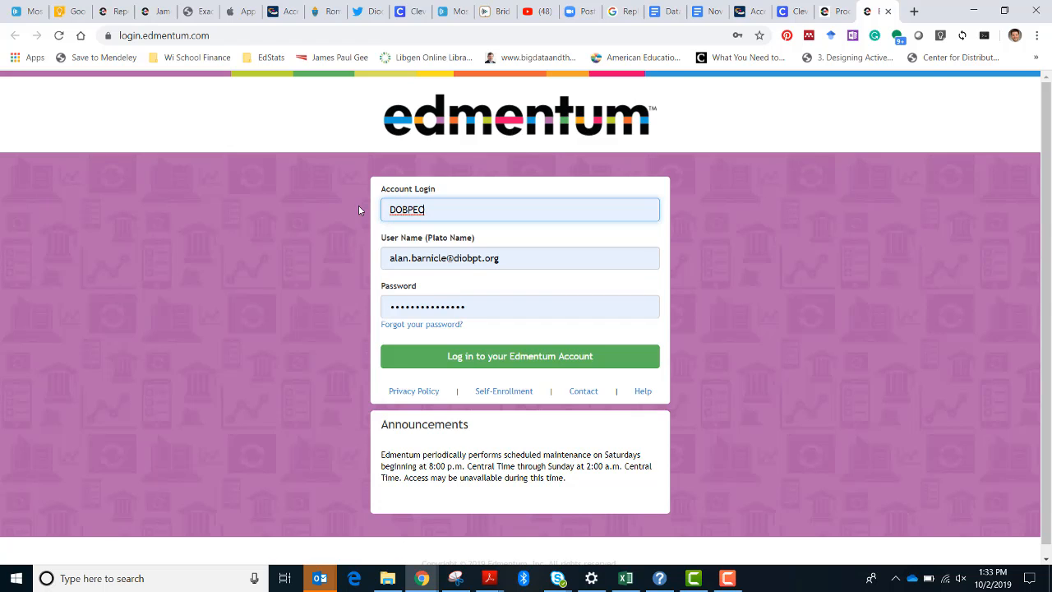
key("Return")
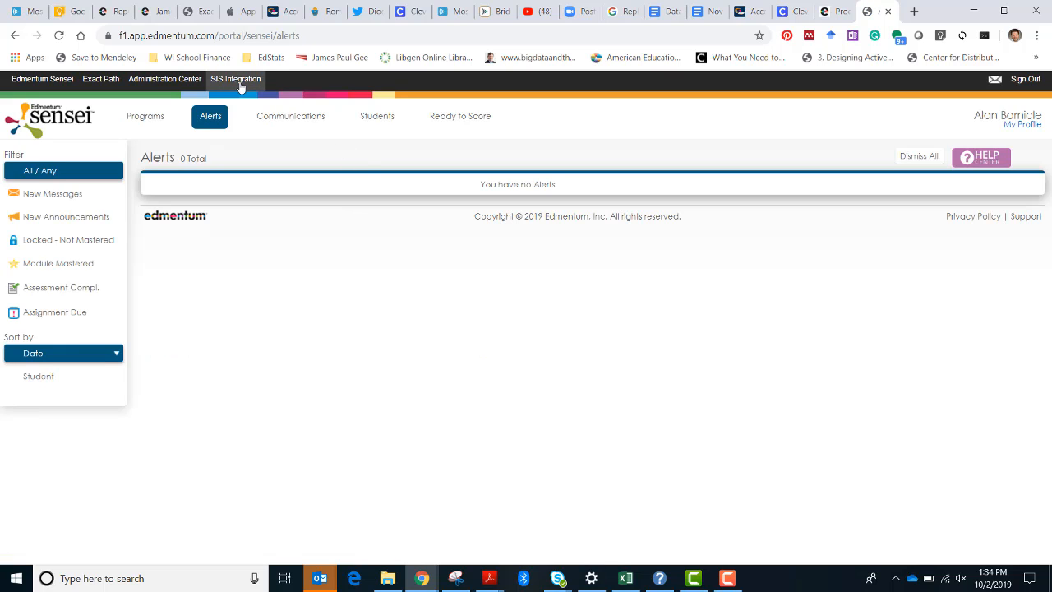
Open Edmentum's SIS Integration and review the Clever data overview and the Sync Settings, including Scheduled Sync and Full Resync.
left_click(240, 85)
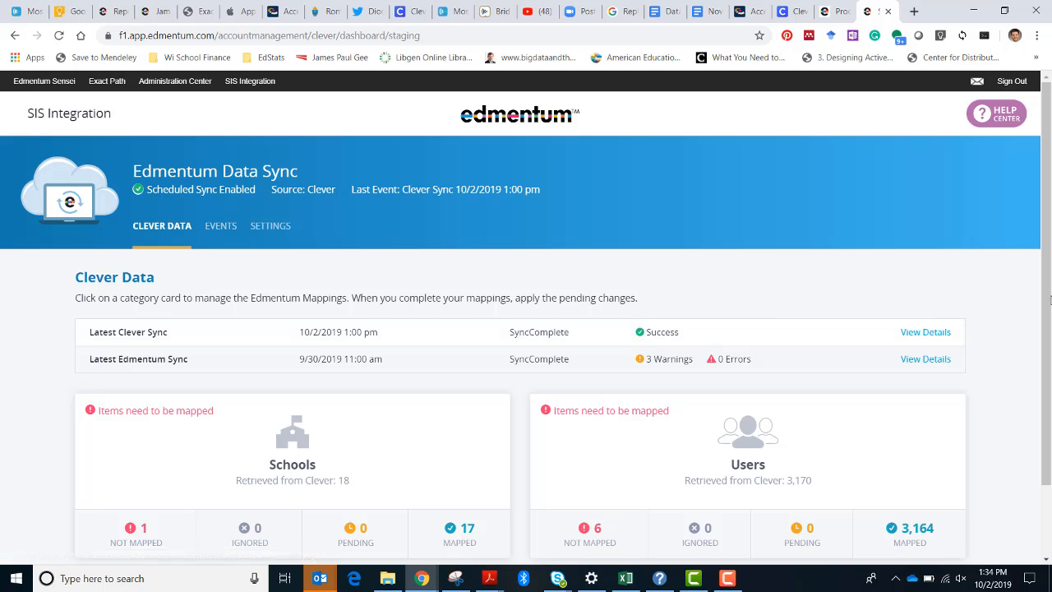
scroll(1007, 317, "down", 2)
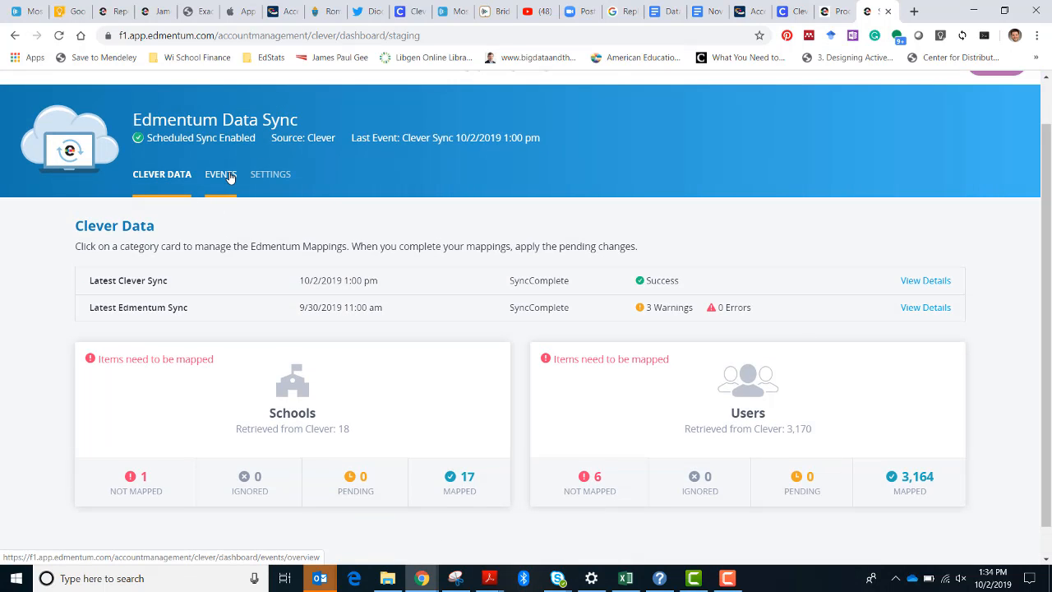
left_click(273, 184)
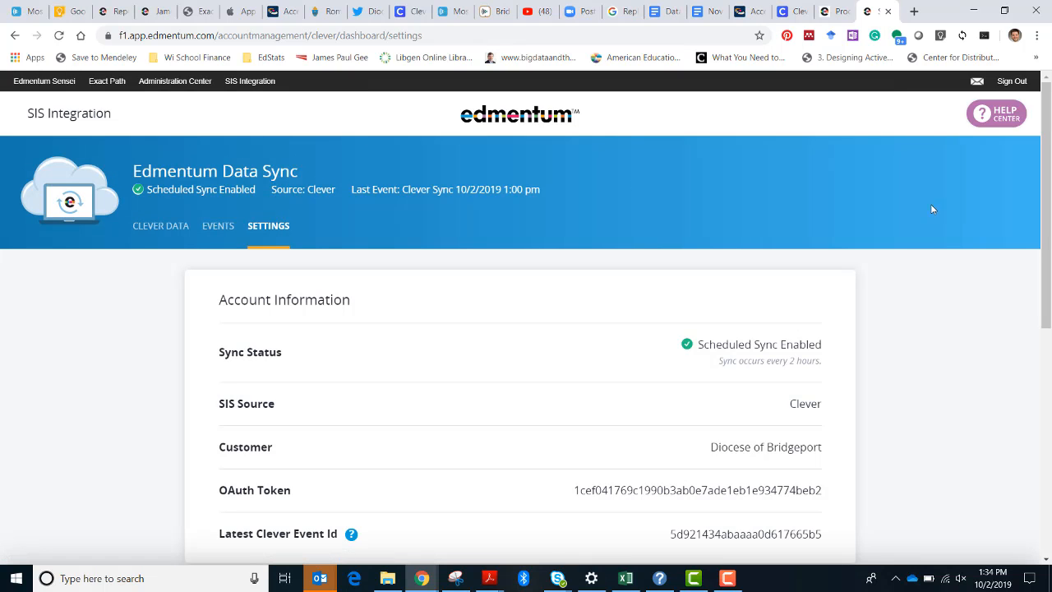
scroll(935, 208, "down", 3)
scroll(1050, 470, "down", 3)
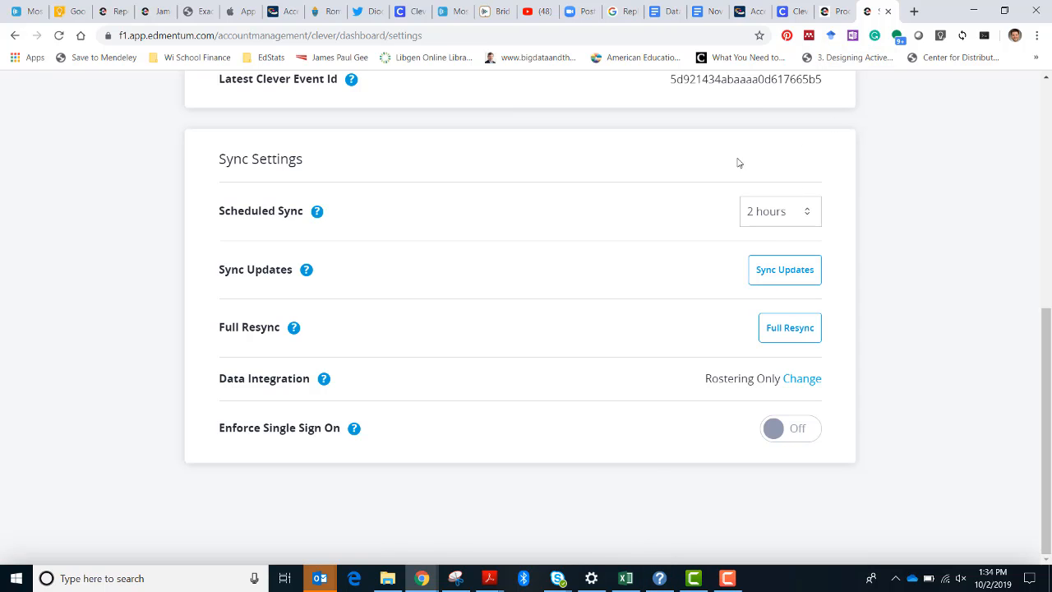
Return to Administrator's Plus, decline viewing the Clever export results, and close the Clever Export Specifications.
left_click(752, 12)
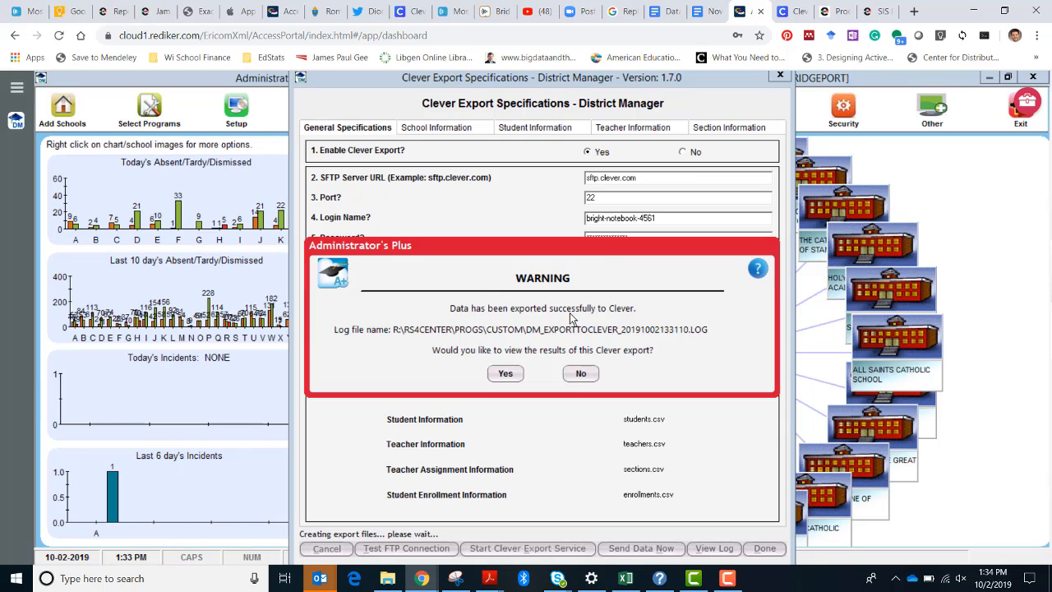
left_click(581, 375)
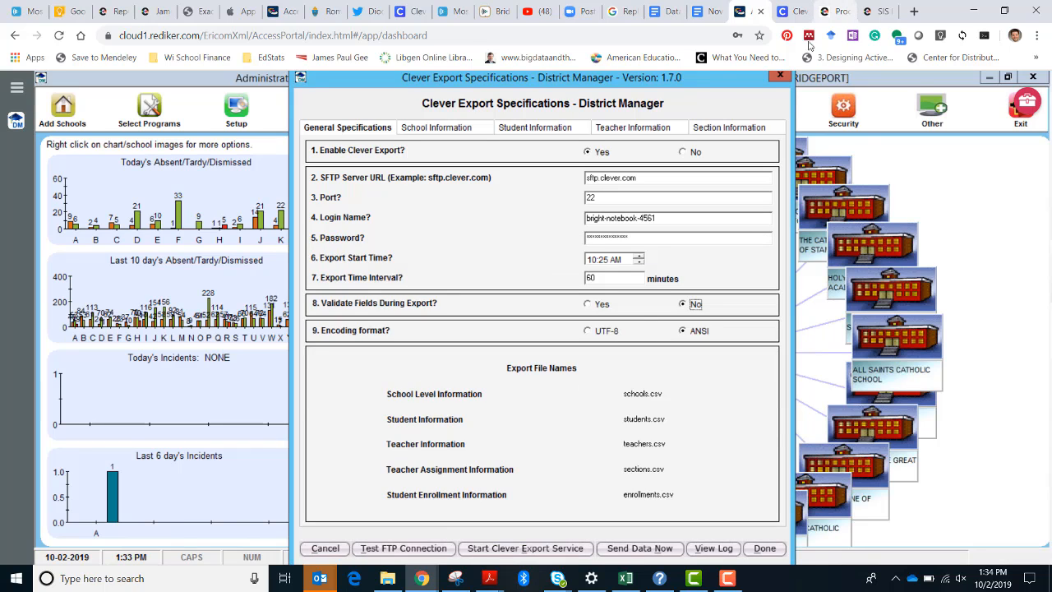
left_click(780, 74)
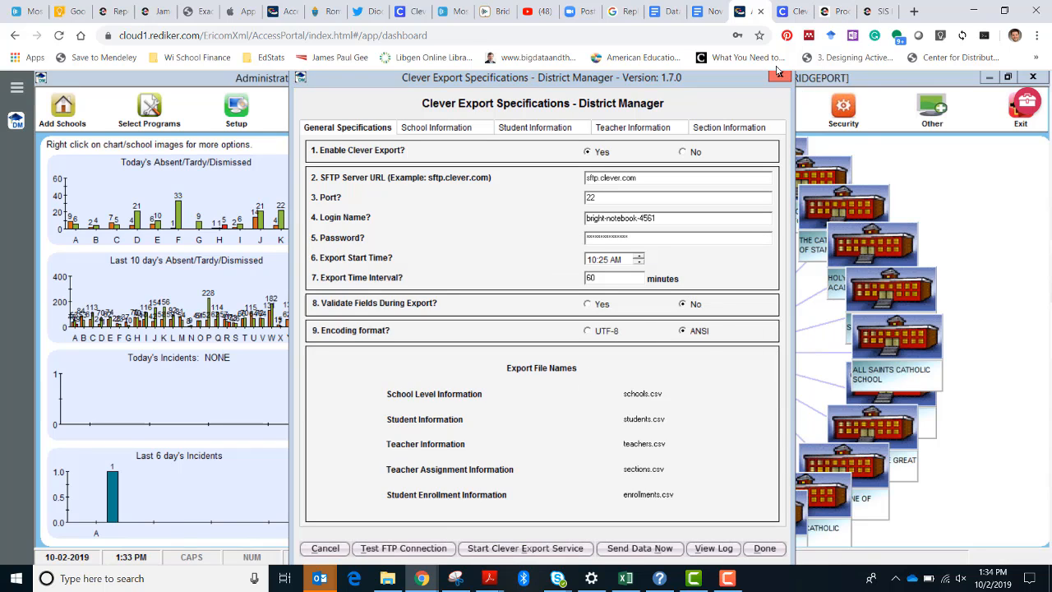
Switch back to Clever's Sync page and refresh it to check the last sync time.
left_click(791, 11)
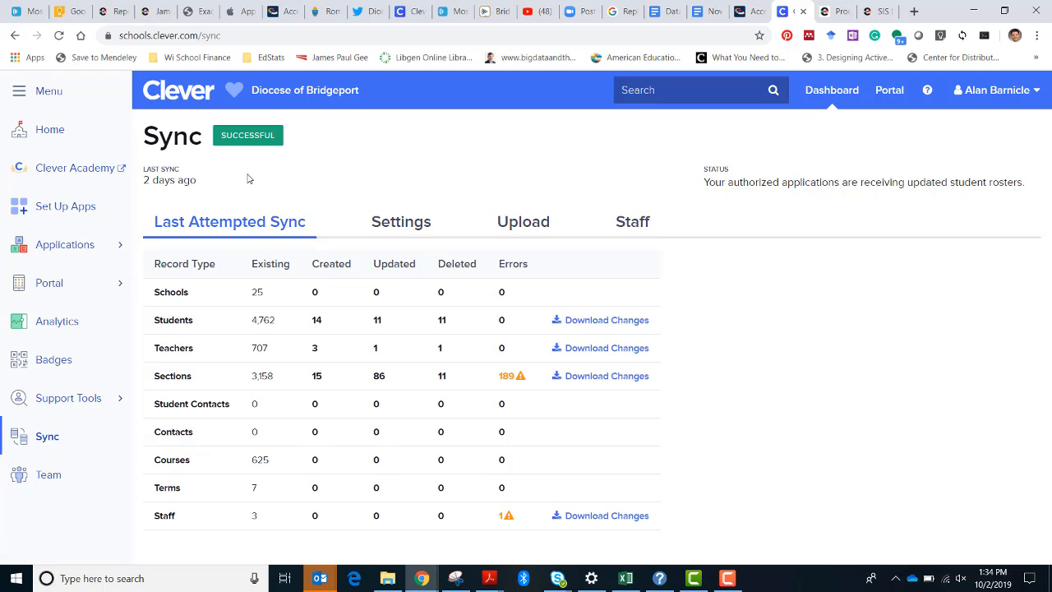
key("F5")
left_click(728, 580)
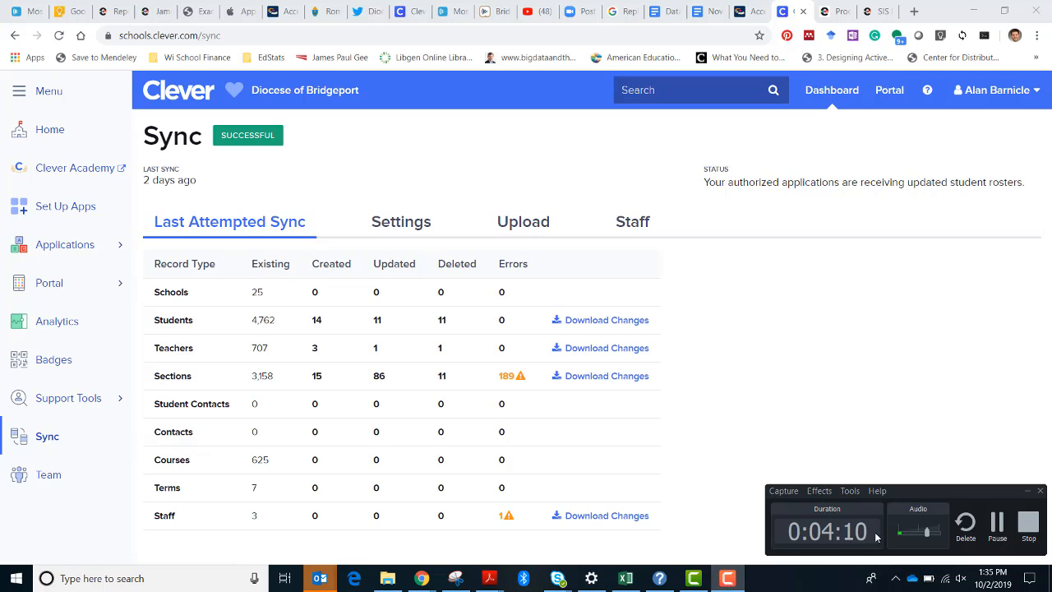